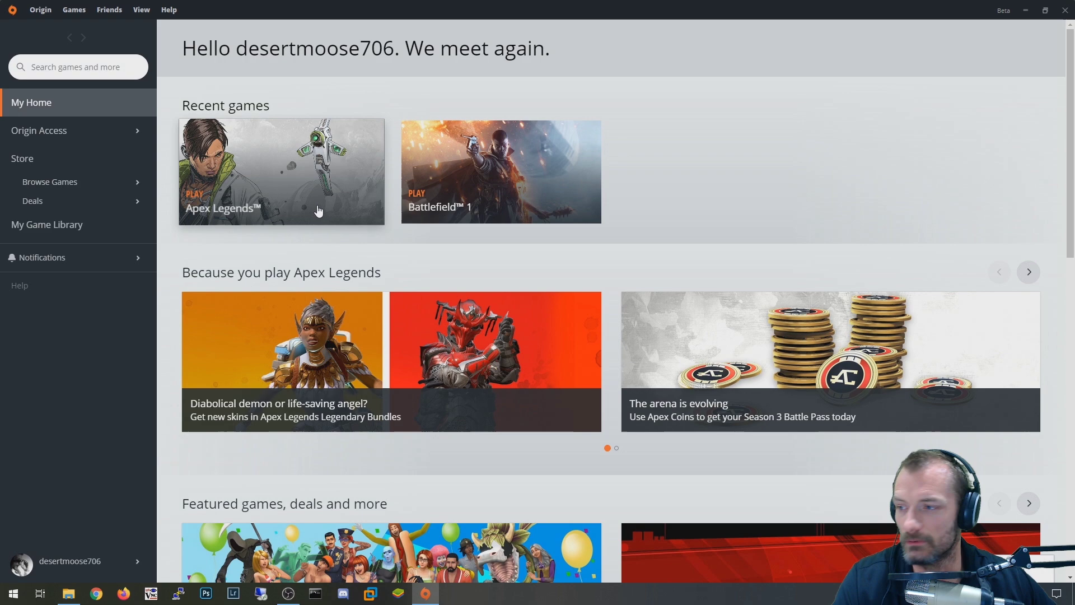
Open the friends list from the home page and collapse it again.
{"action": "left_click", "coordinate": [1052, 565]}
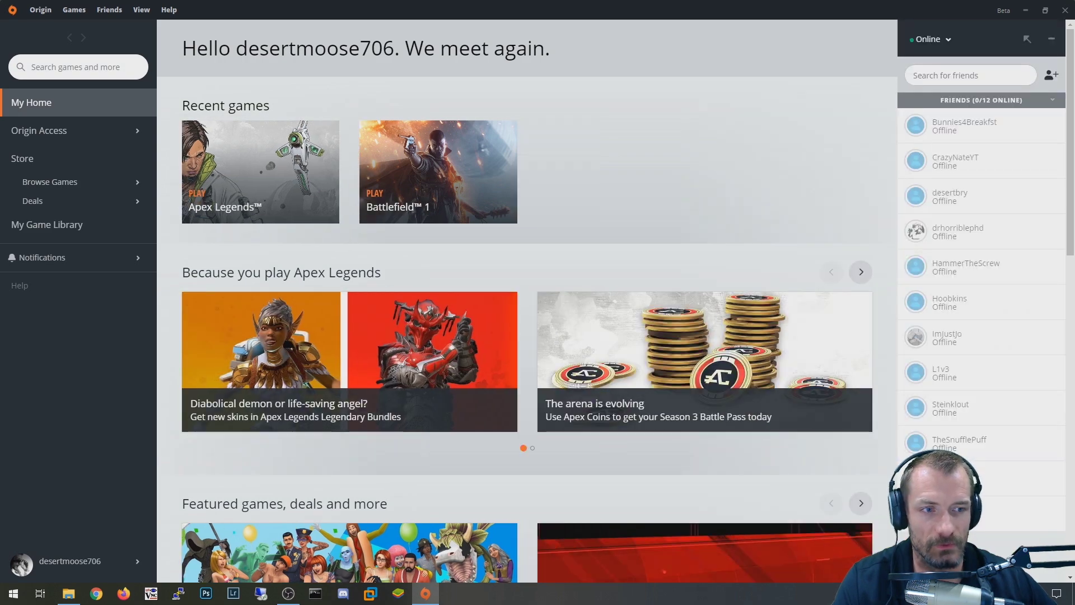
{"action": "left_click", "coordinate": [1051, 41]}
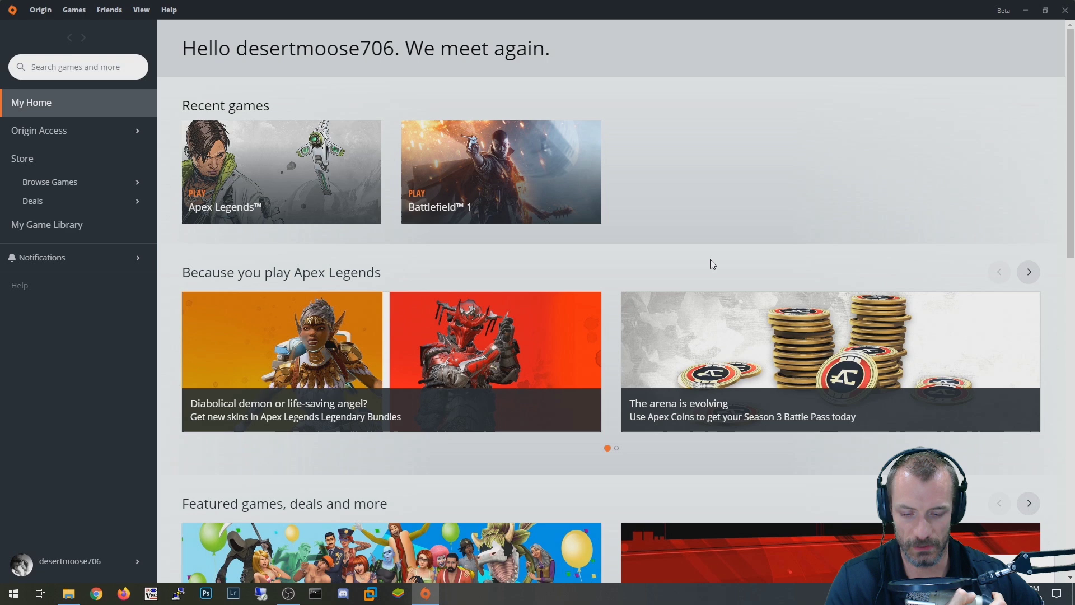
{"action": "mouse_move", "coordinate": [374, 418]}
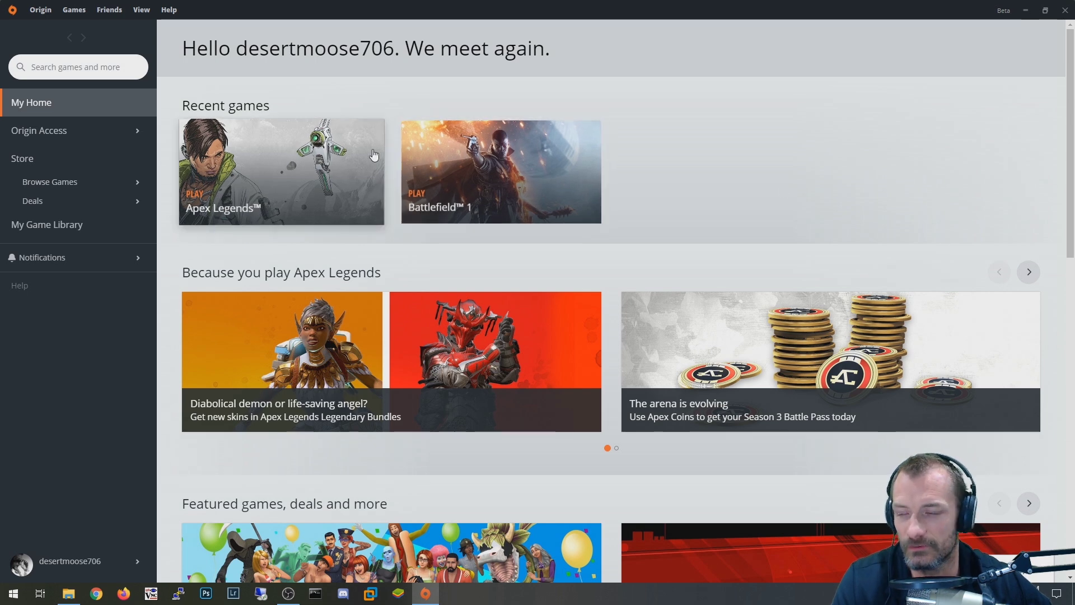
{"action": "mouse_move", "coordinate": [680, 312]}
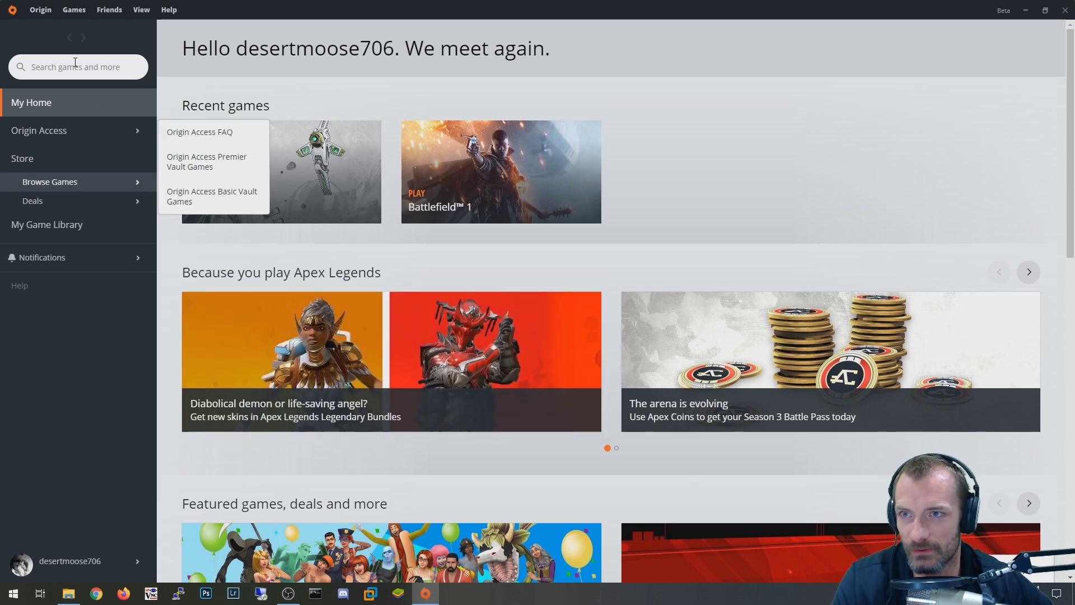
Switch Origin to offline mode, bring it back online and collapse the friends list.
{"action": "left_click", "coordinate": [35, 11]}
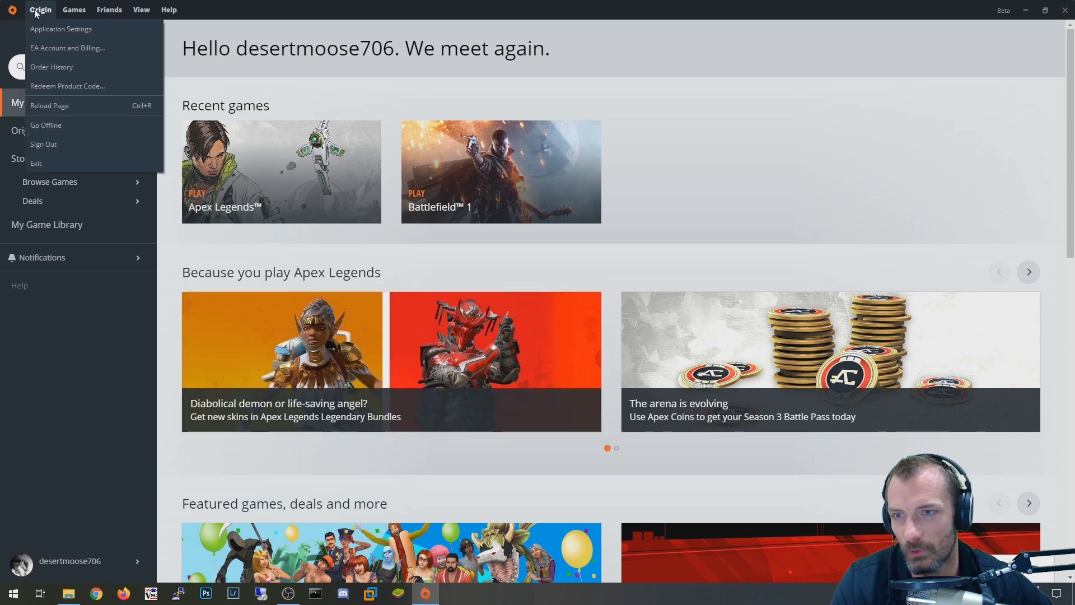
{"action": "left_click", "coordinate": [55, 128]}
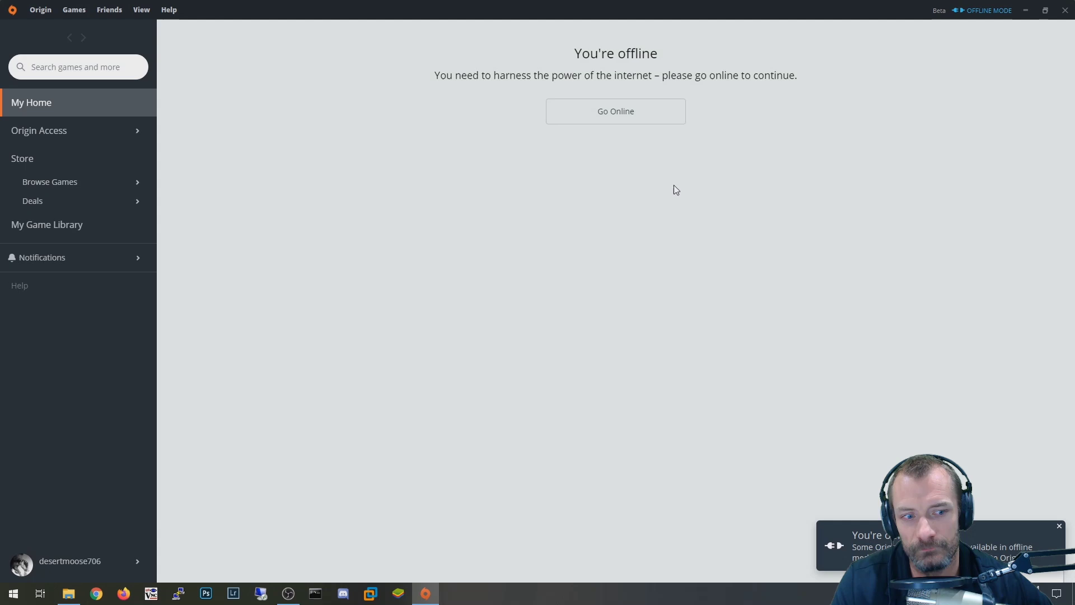
{"action": "left_click", "coordinate": [613, 112]}
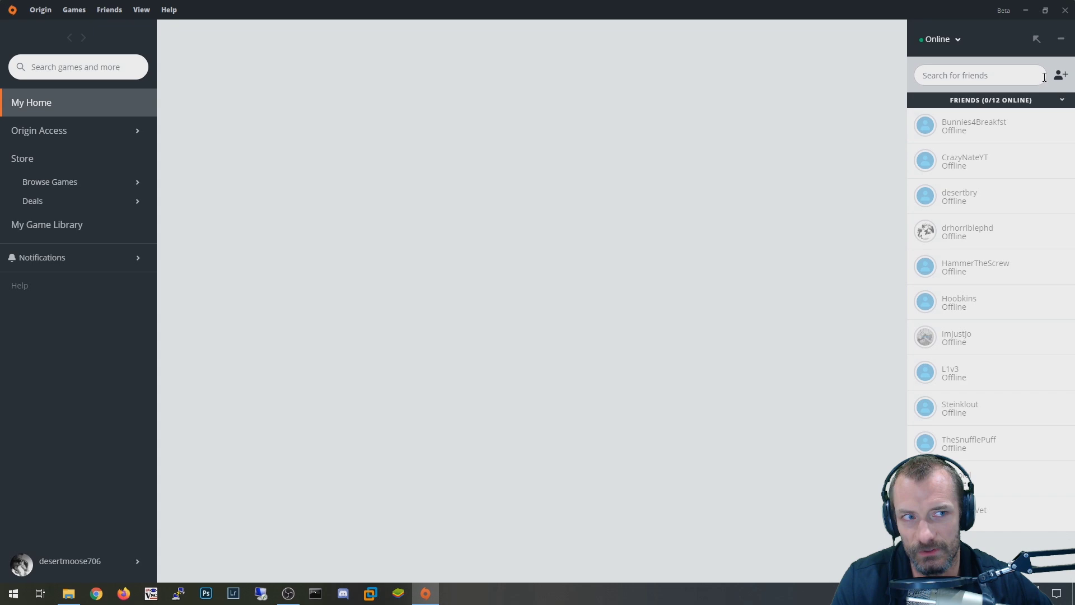
{"action": "left_click", "coordinate": [1052, 40]}
{"action": "mouse_move", "coordinate": [246, 339]}
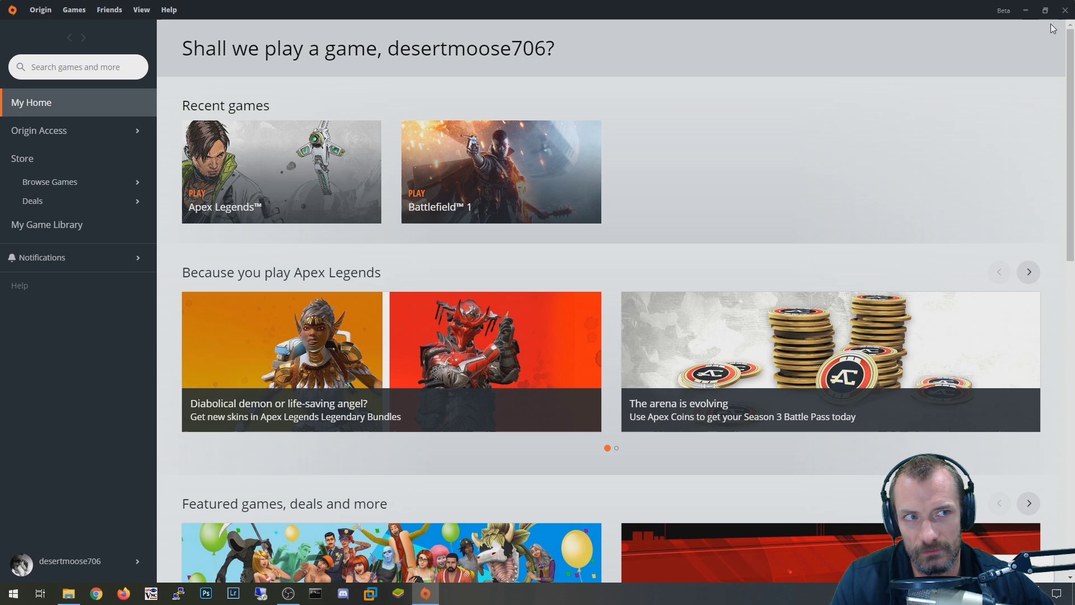
Open the application settings and examine the Participate in Origin client betas option under Client update.
{"action": "left_click", "coordinate": [43, 7]}
{"action": "left_click", "coordinate": [54, 29]}
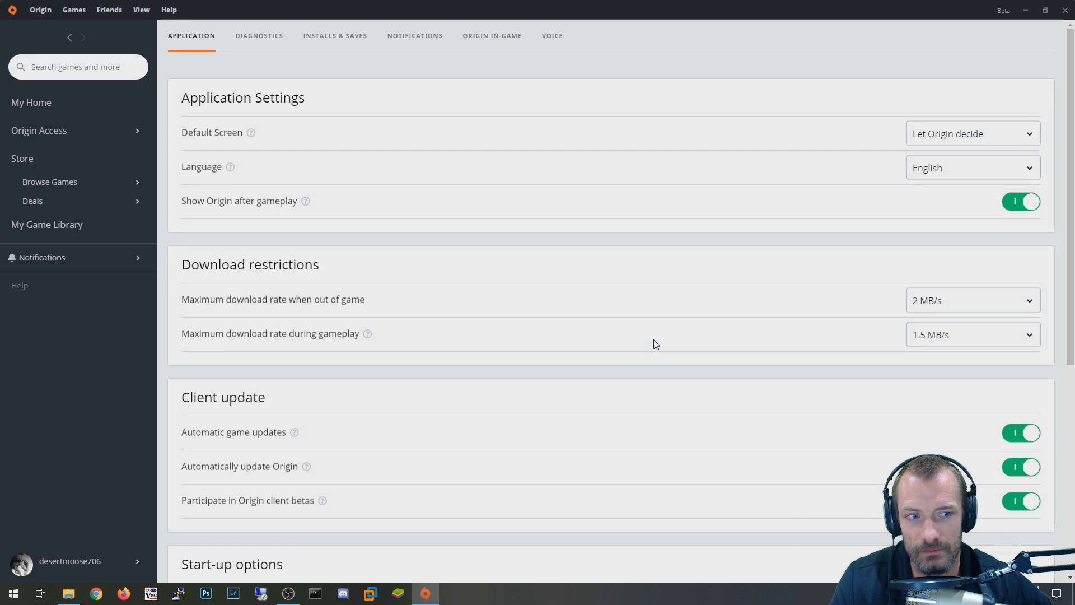
{"action": "scroll", "coordinate": [700, 350], "scroll_direction": "down", "scroll_amount": 1}
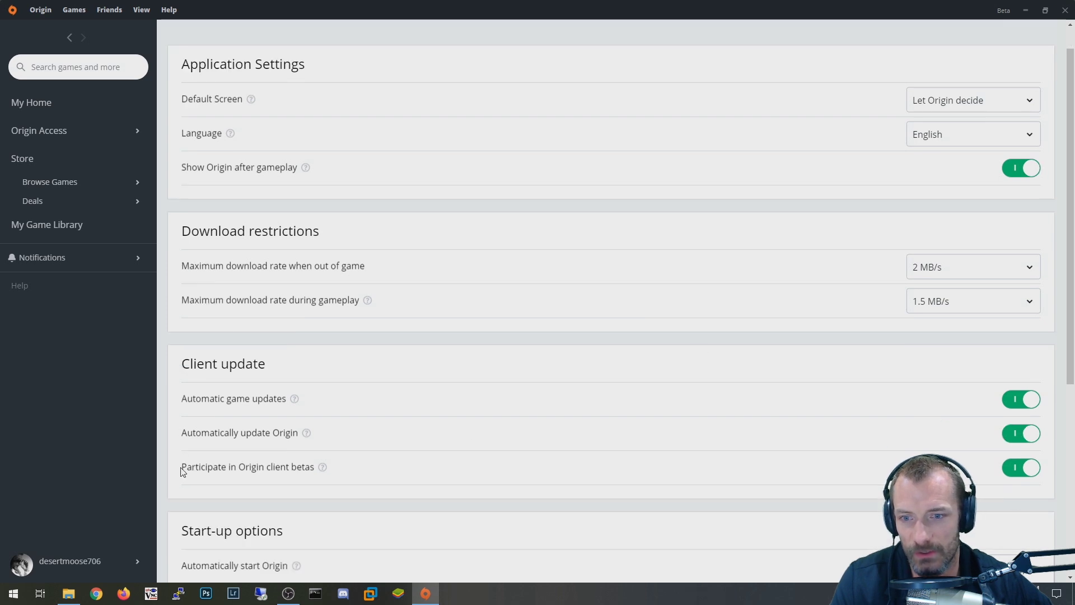
{"action": "left_click_drag", "start_coordinate": [182, 472], "coordinate": [320, 470]}
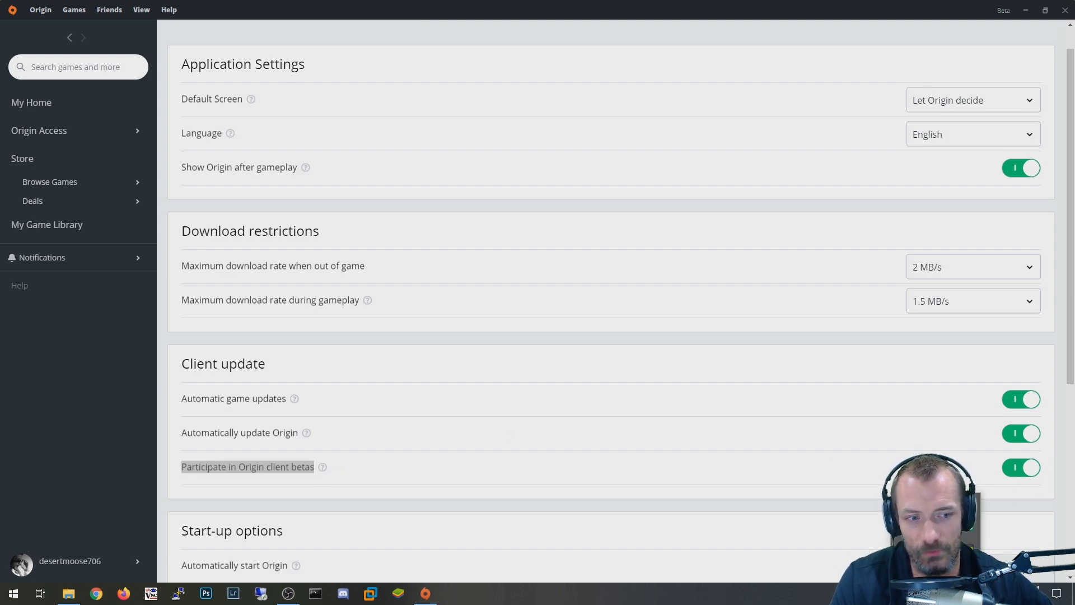
{"action": "right_click", "coordinate": [947, 529]}
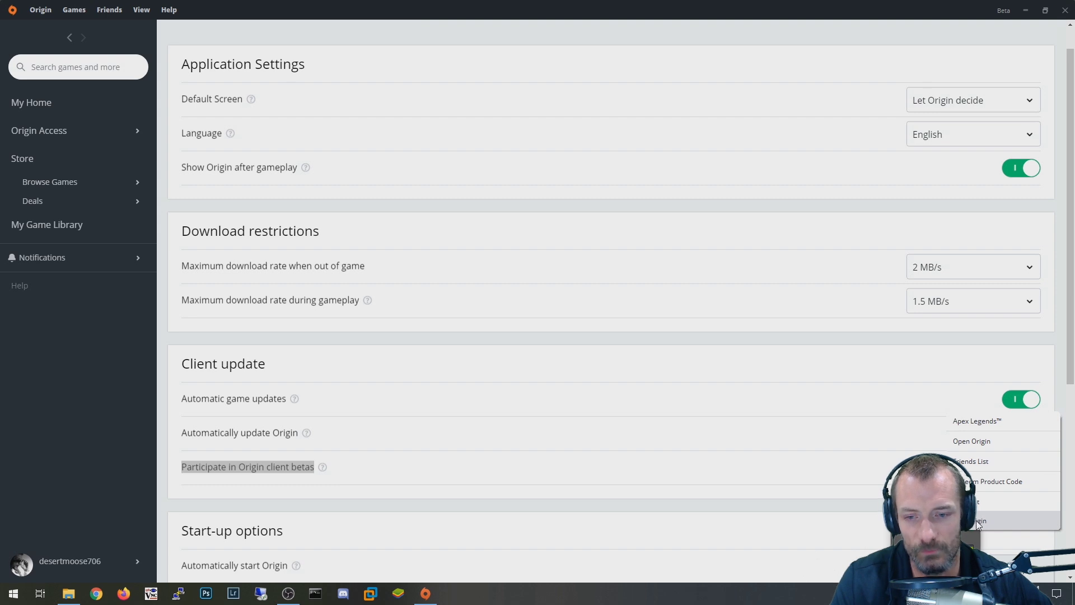
{"action": "left_click", "coordinate": [613, 39]}
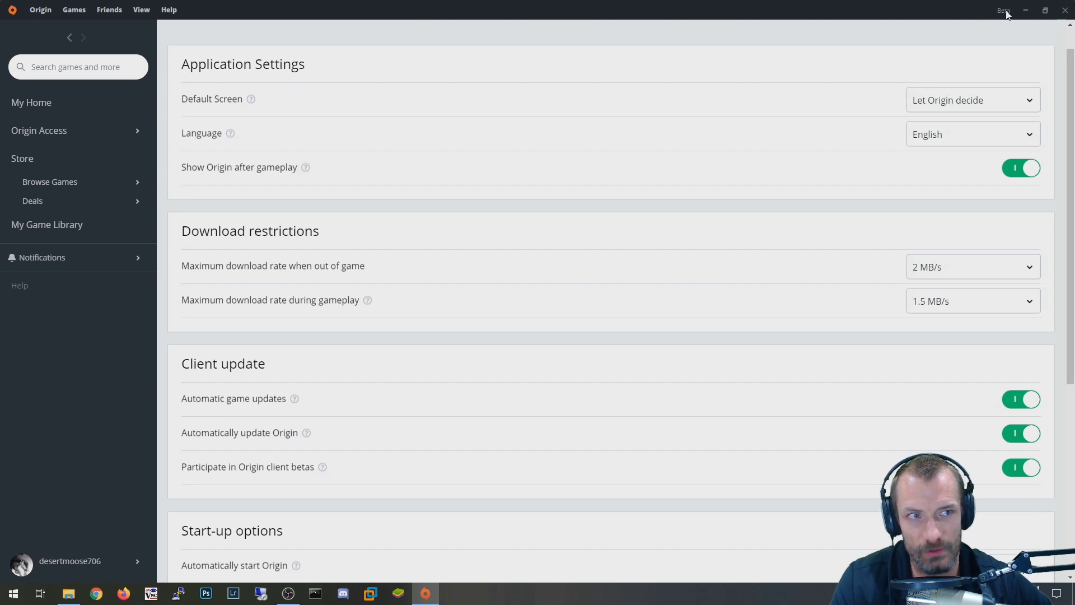
Examine the Origin Helper service setting in the start-up options of the application settings.
{"action": "scroll", "coordinate": [662, 403], "scroll_direction": "down", "scroll_amount": 3}
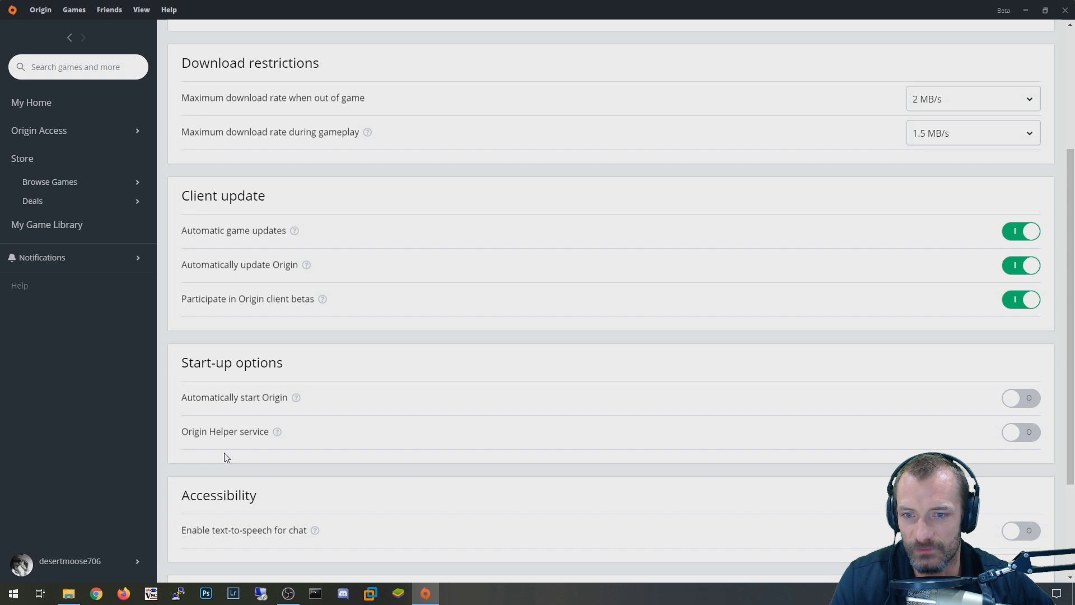
{"action": "mouse_move", "coordinate": [278, 433]}
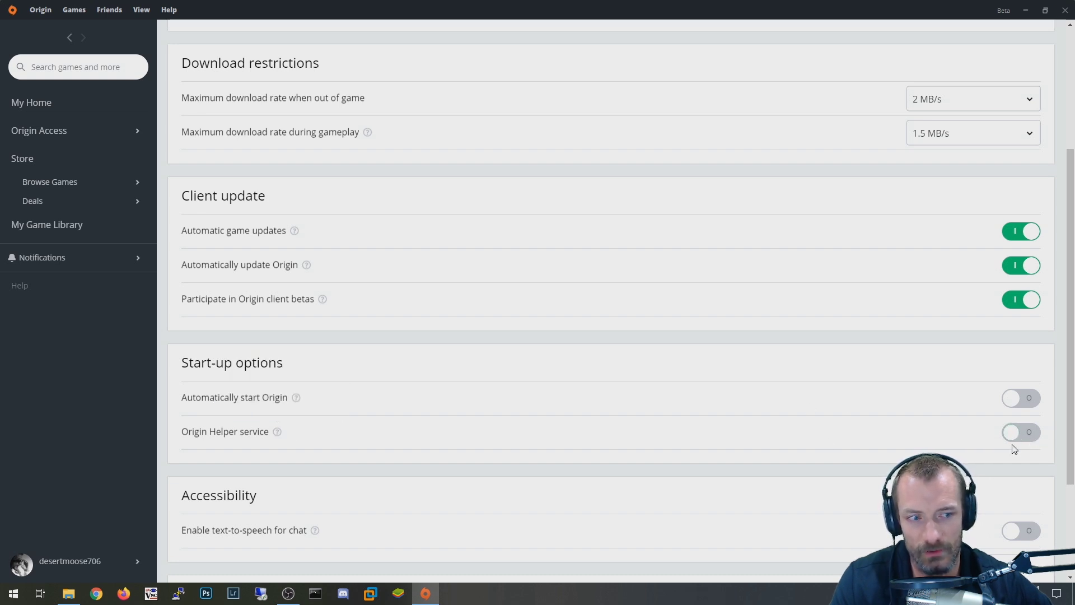
{"action": "scroll", "coordinate": [730, 374], "scroll_direction": "up", "scroll_amount": 3}
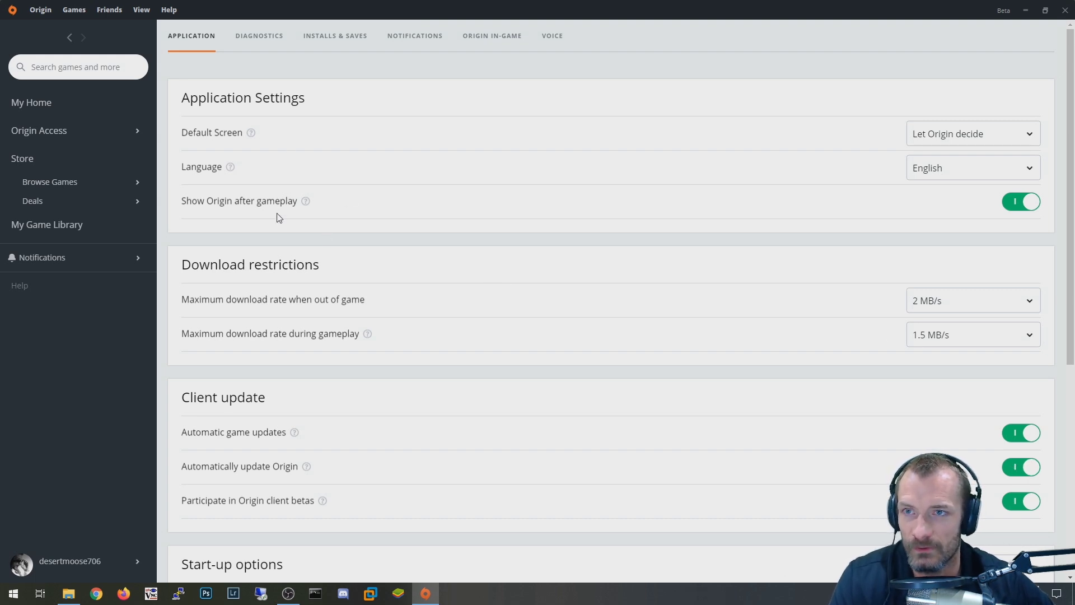
Show the friends list and view the actions available for the second friend, then dismiss them.
{"action": "left_click", "coordinate": [109, 18]}
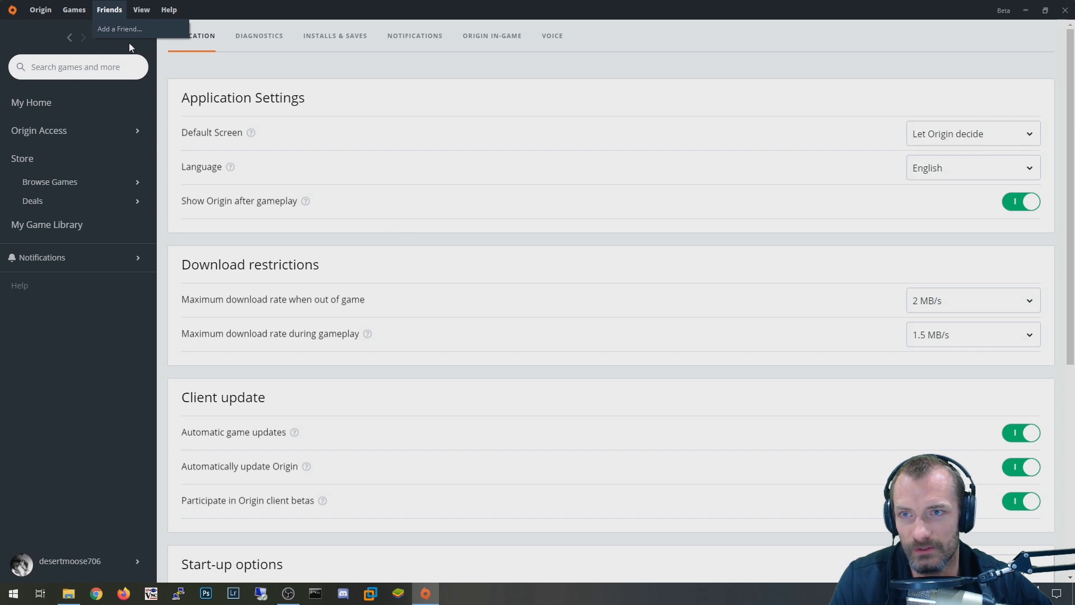
{"action": "left_click", "coordinate": [37, 12]}
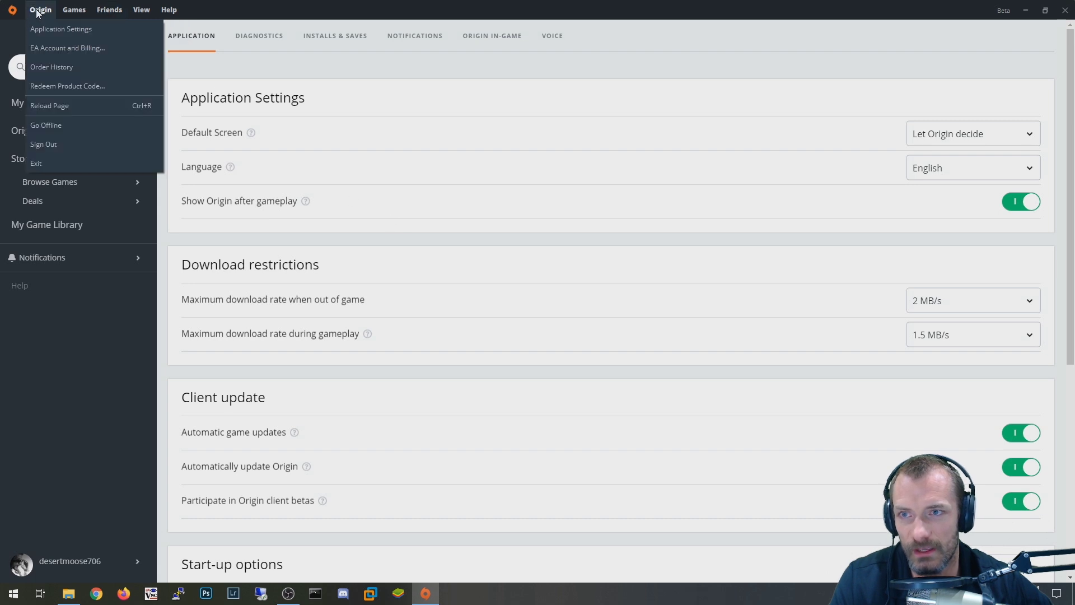
{"action": "left_click", "coordinate": [843, 442]}
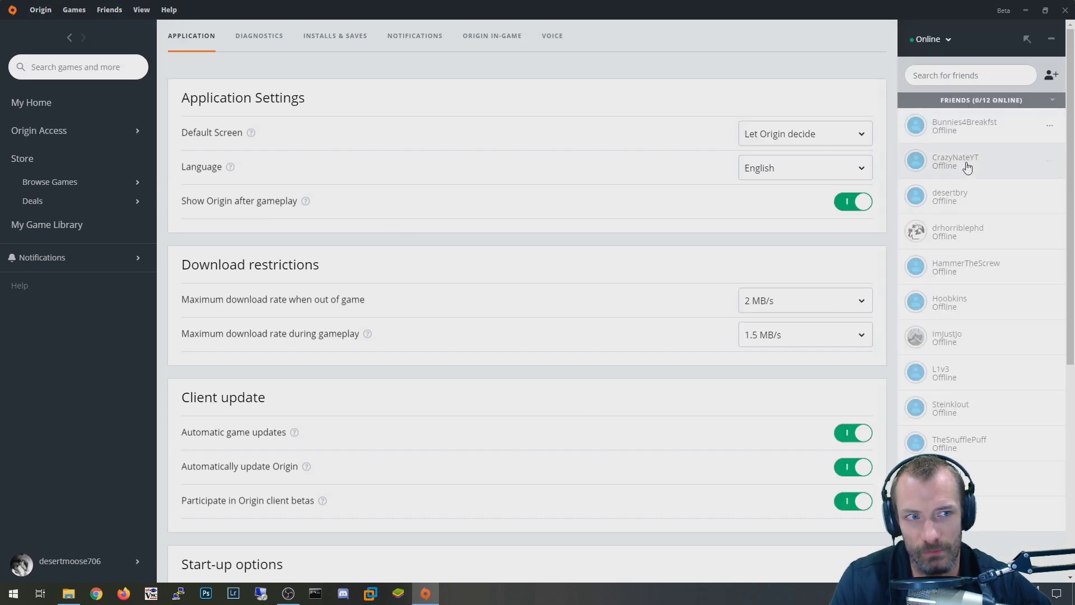
{"action": "right_click", "coordinate": [967, 167]}
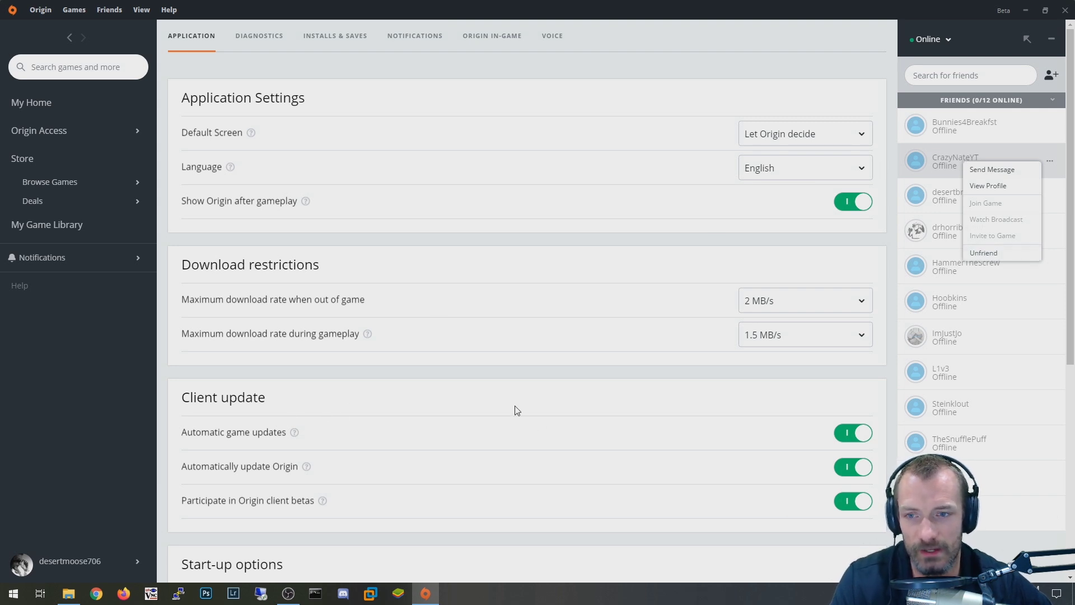
{"action": "left_click", "coordinate": [62, 404]}
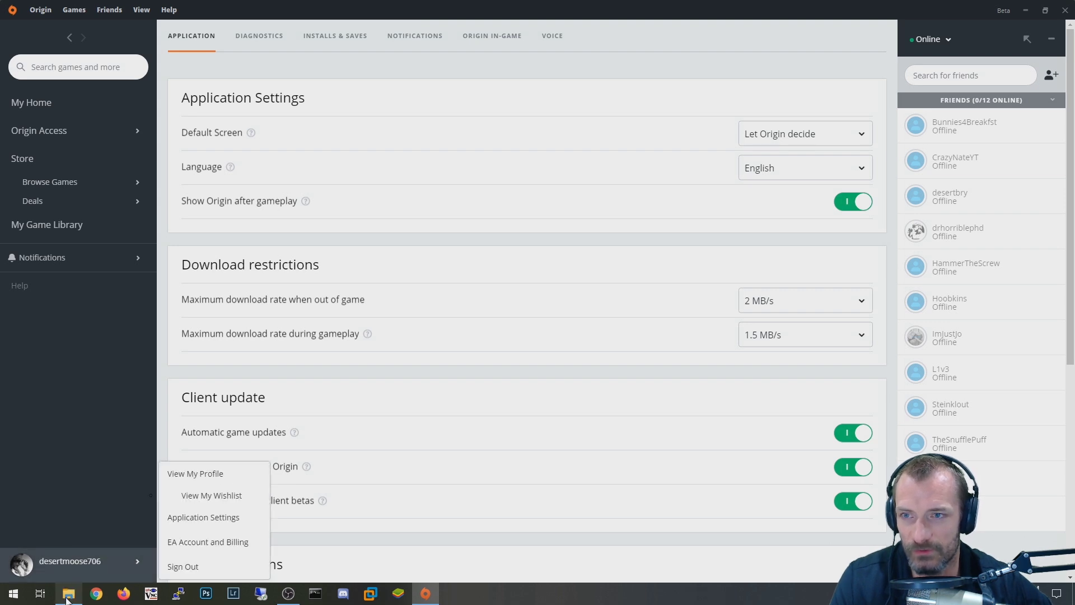
Switch to File Explorer and go to the %programdata% folder.
{"action": "mouse_move", "coordinate": [72, 599]}
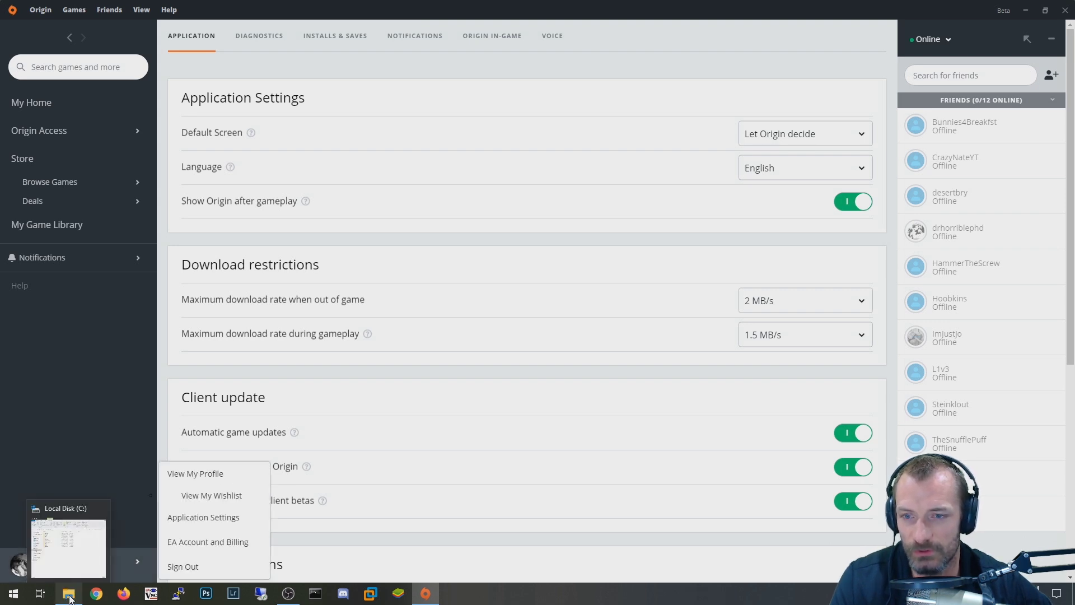
{"action": "left_click", "coordinate": [69, 596]}
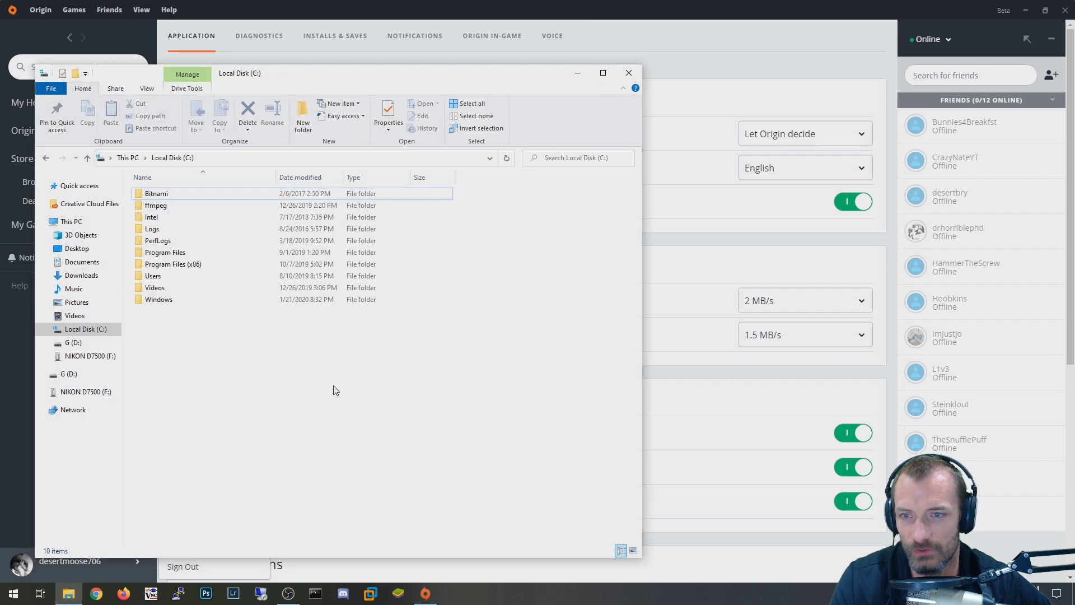
{"action": "left_click", "coordinate": [230, 158]}
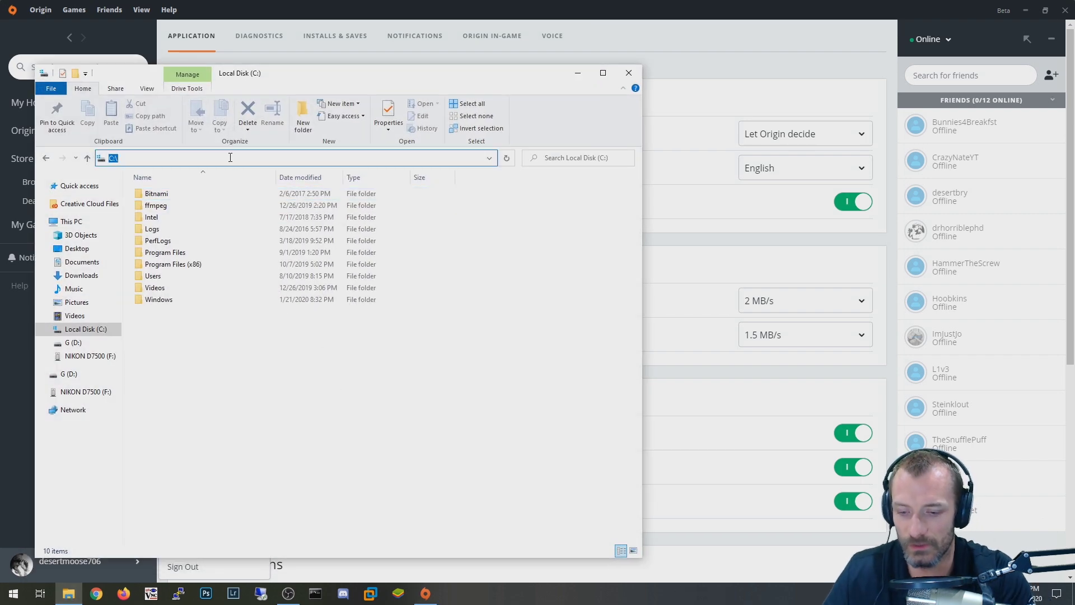
{"action": "type", "text": "%programdata%"}
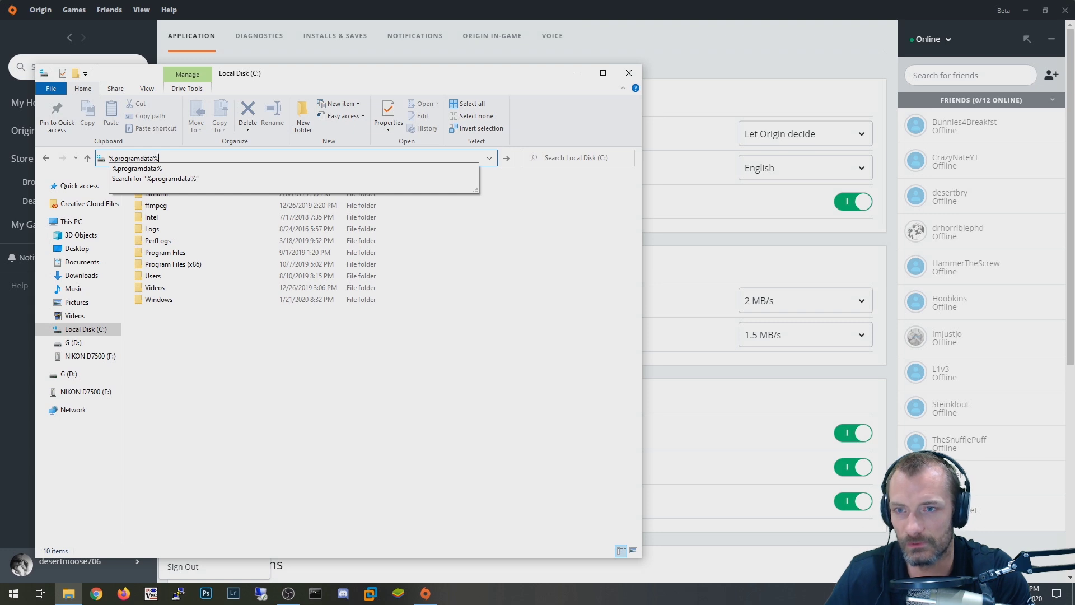
{"action": "key", "text": "Return"}
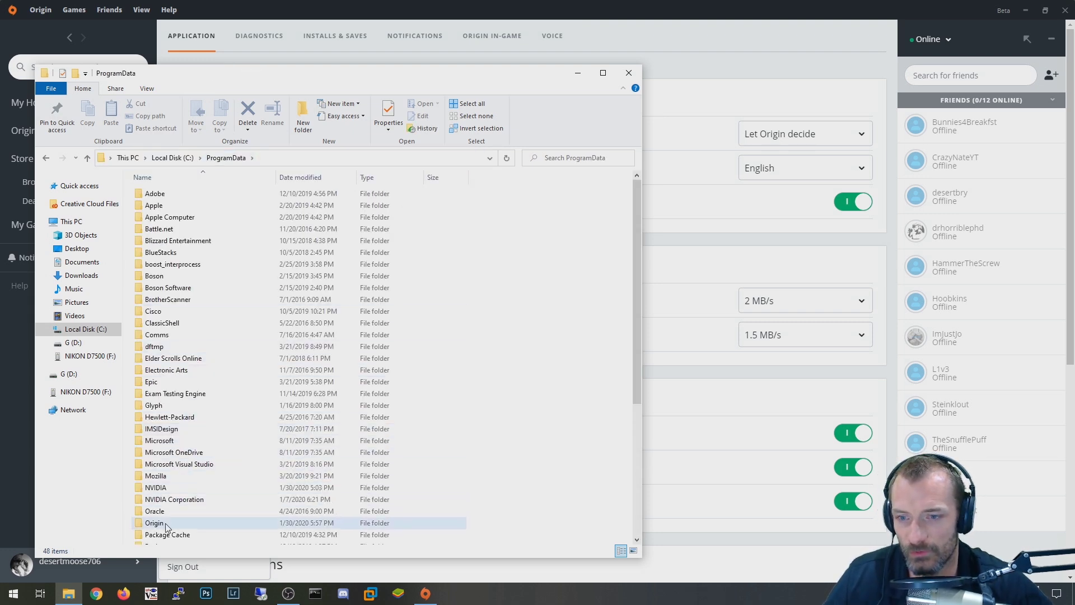
View the properties of the Origin folder in ProgramData and dismiss them without changes.
{"action": "left_click", "coordinate": [212, 524]}
{"action": "double_click", "coordinate": [168, 522]}
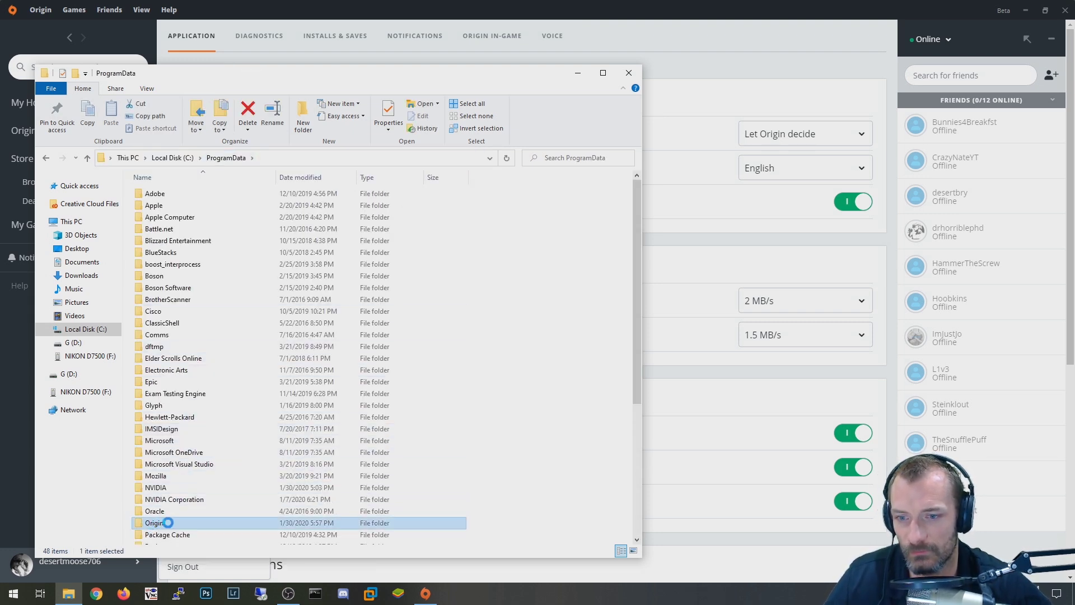
{"action": "right_click", "coordinate": [149, 523]}
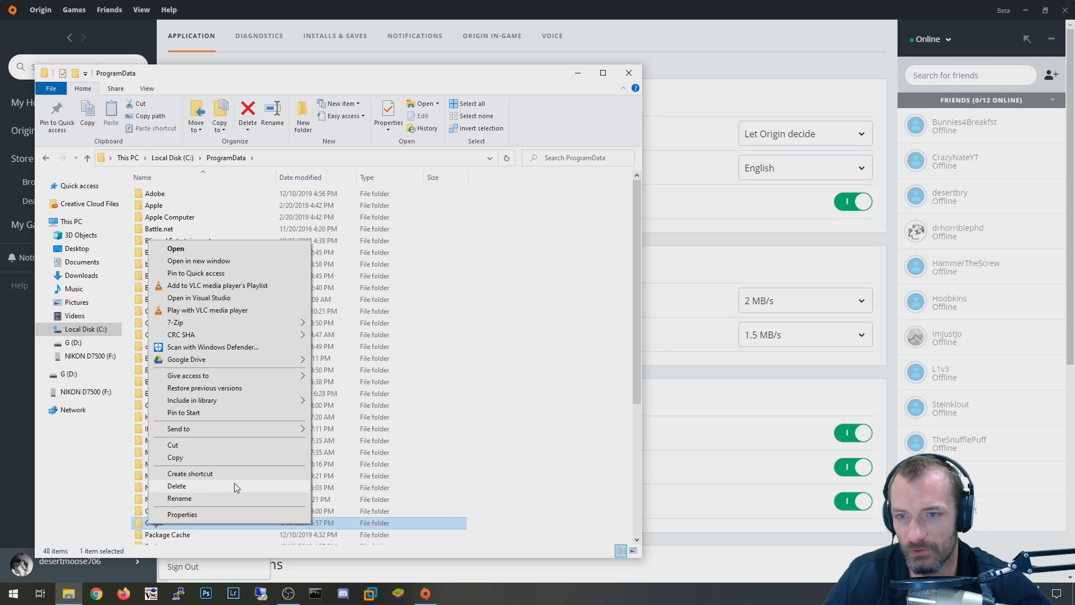
{"action": "left_click", "coordinate": [220, 514]}
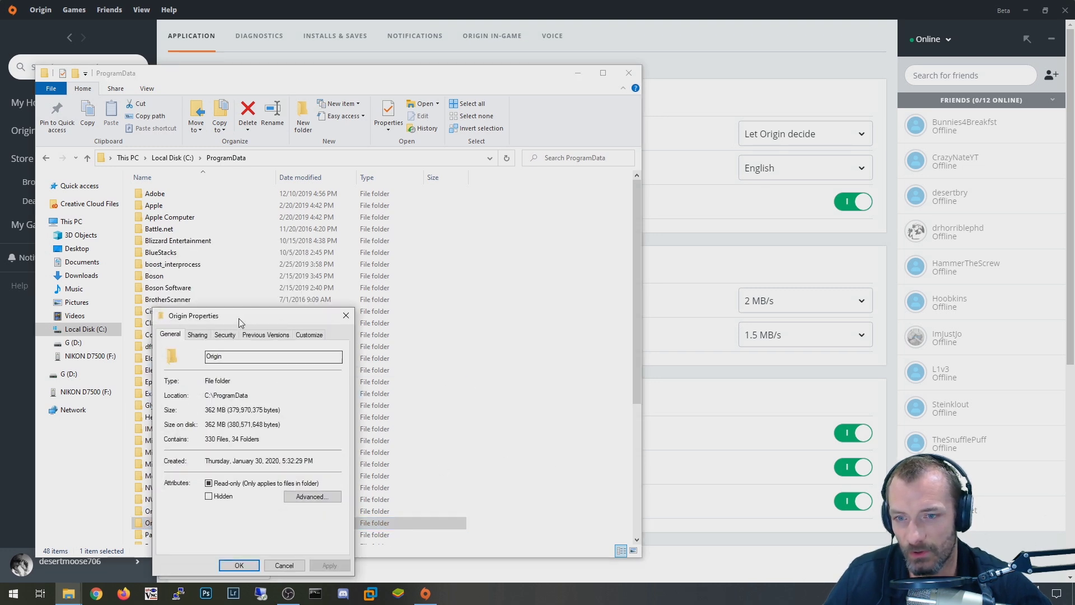
{"action": "left_click_drag", "start_coordinate": [241, 318], "coordinate": [301, 250]}
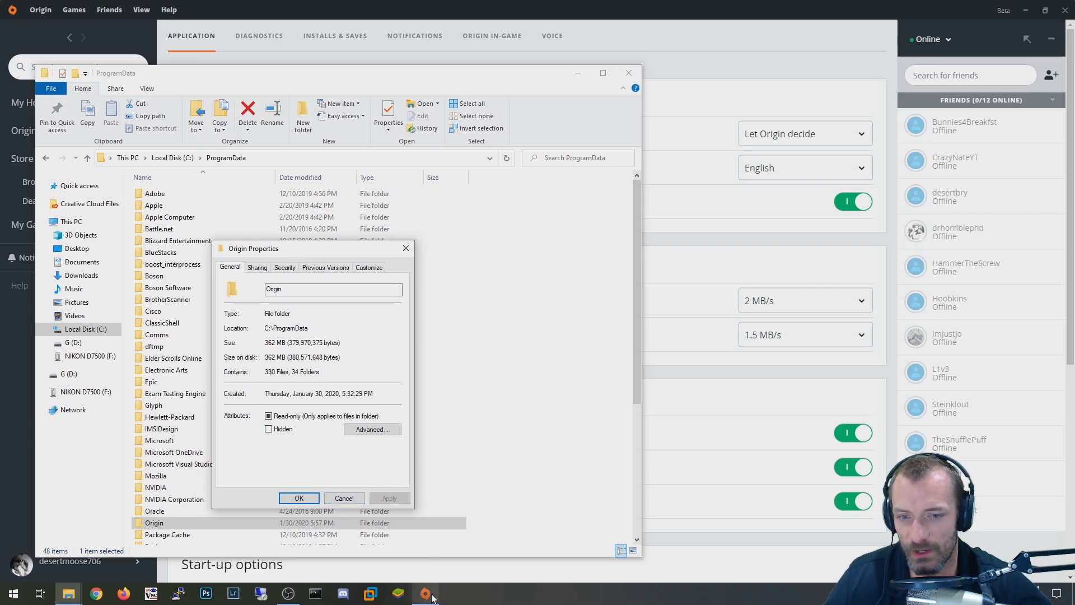
{"action": "left_click", "coordinate": [344, 498]}
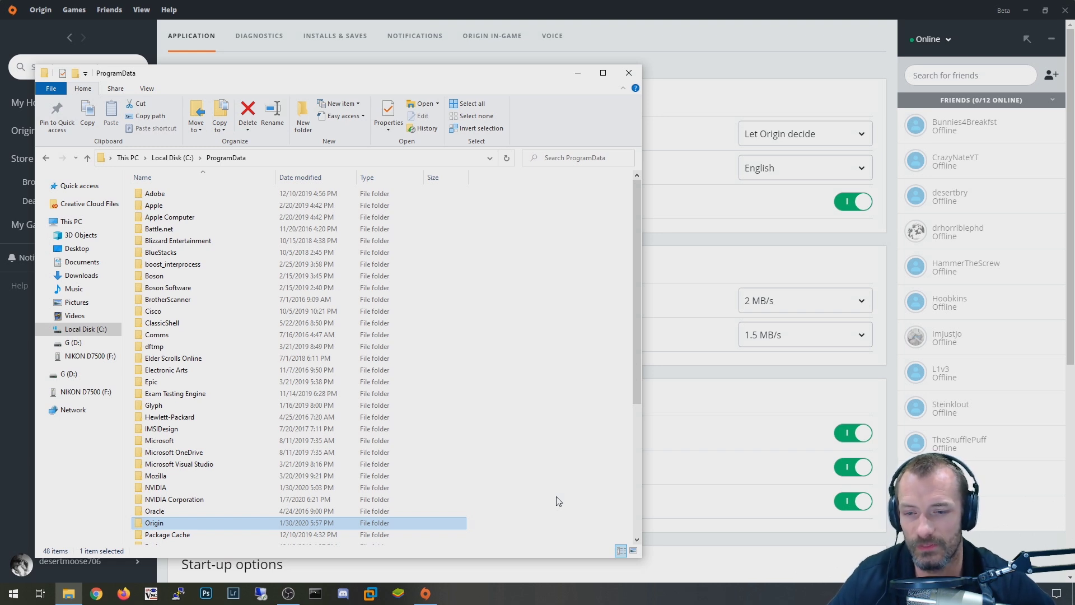
Open the Origin folder, select the folders from AchievementCache through IGOCache, and return to ProgramData.
{"action": "double_click", "coordinate": [152, 524]}
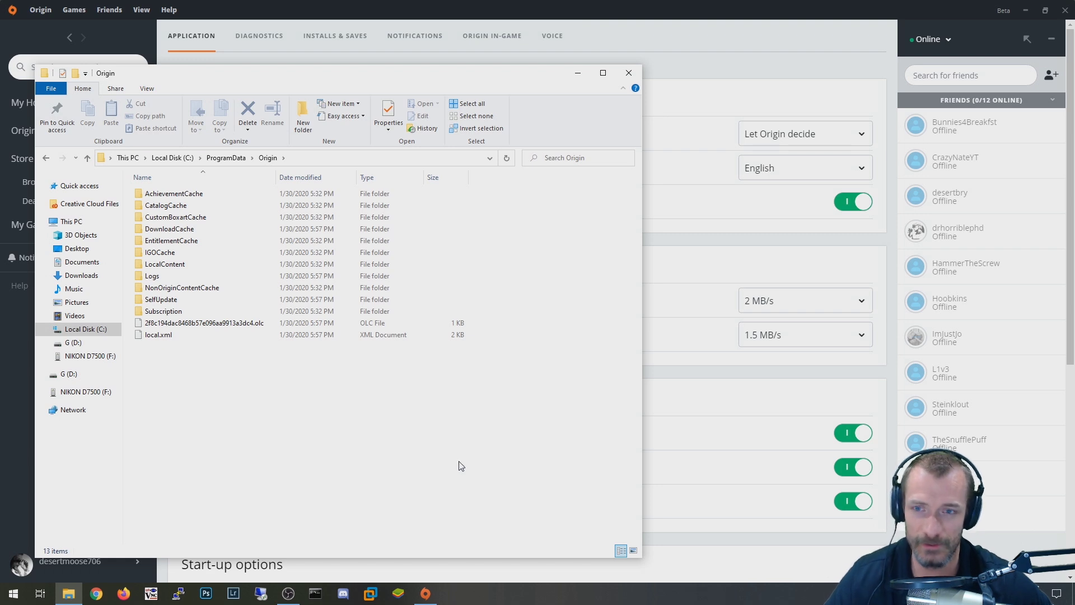
{"action": "left_click", "coordinate": [176, 194]}
{"action": "left_click", "coordinate": [182, 242], "text": "shift"}
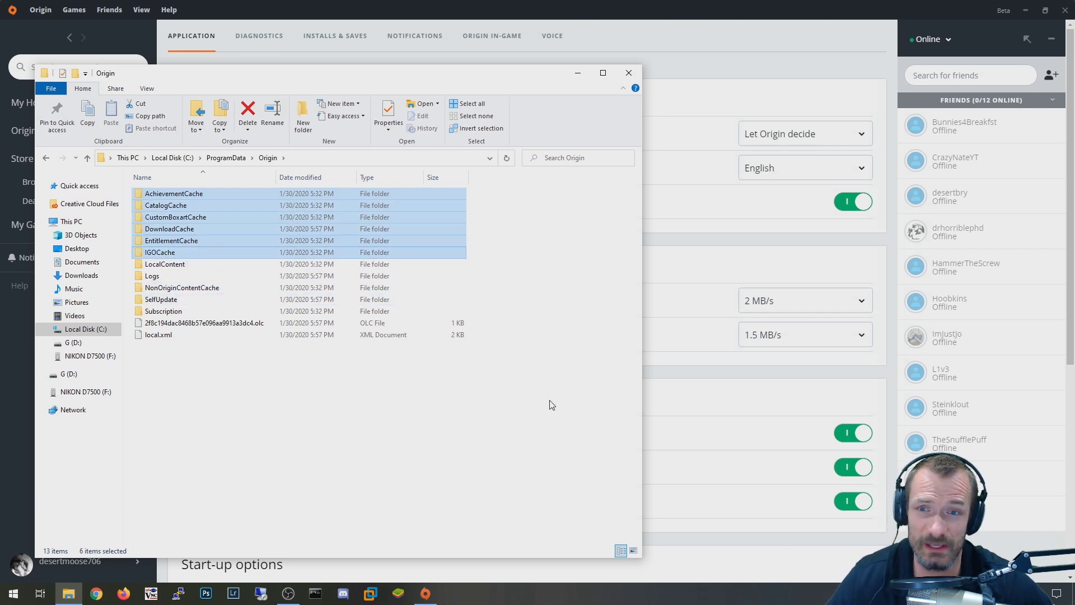
{"action": "left_click", "coordinate": [226, 158]}
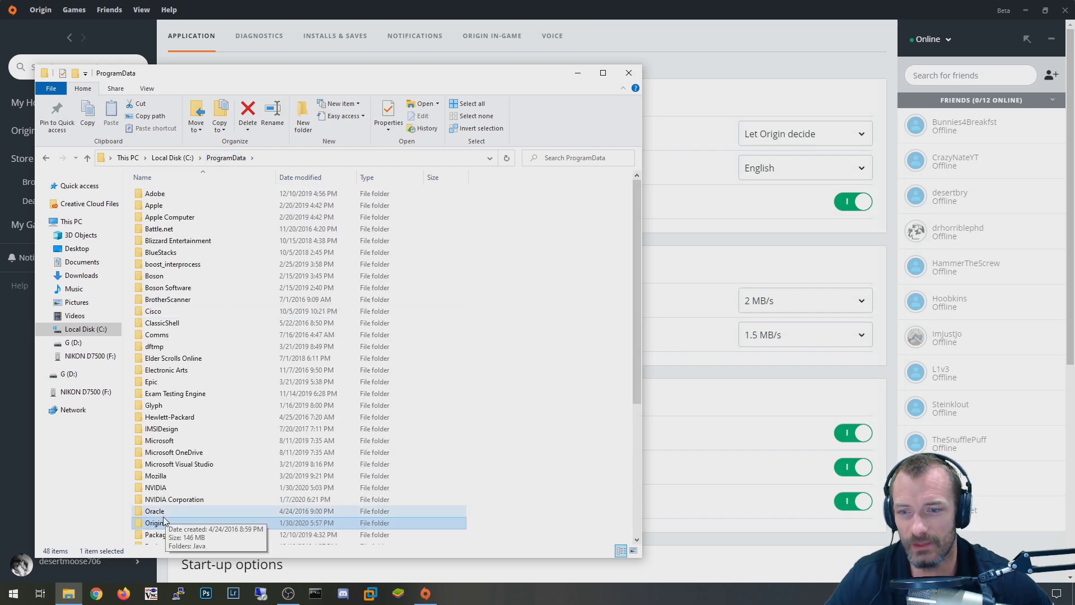
Check the Origin folder's properties once more, cancel them and close the ProgramData window.
{"action": "right_click", "coordinate": [203, 522]}
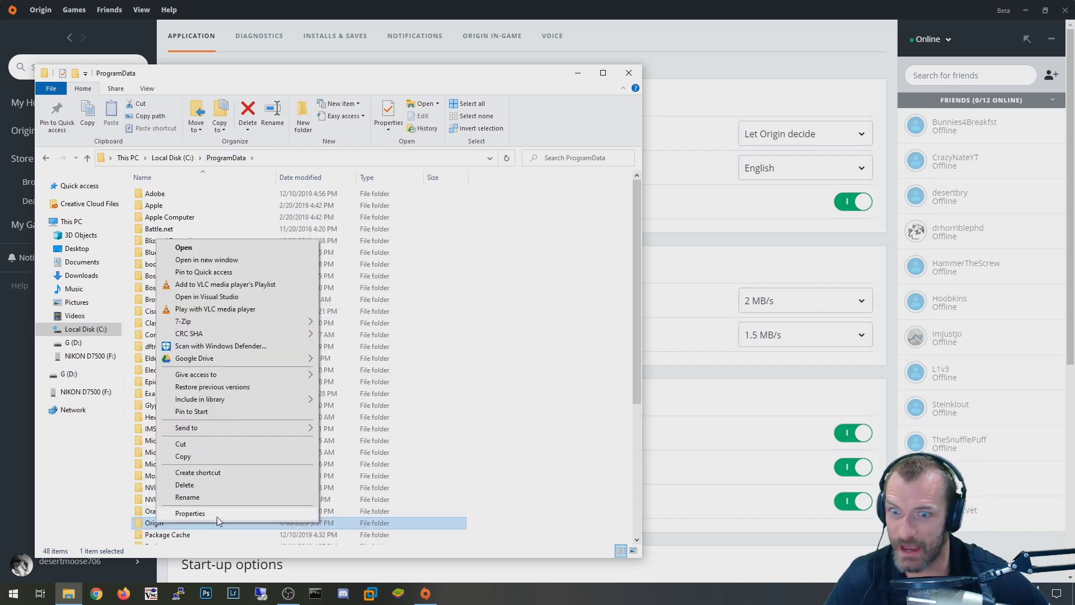
{"action": "left_click", "coordinate": [216, 513]}
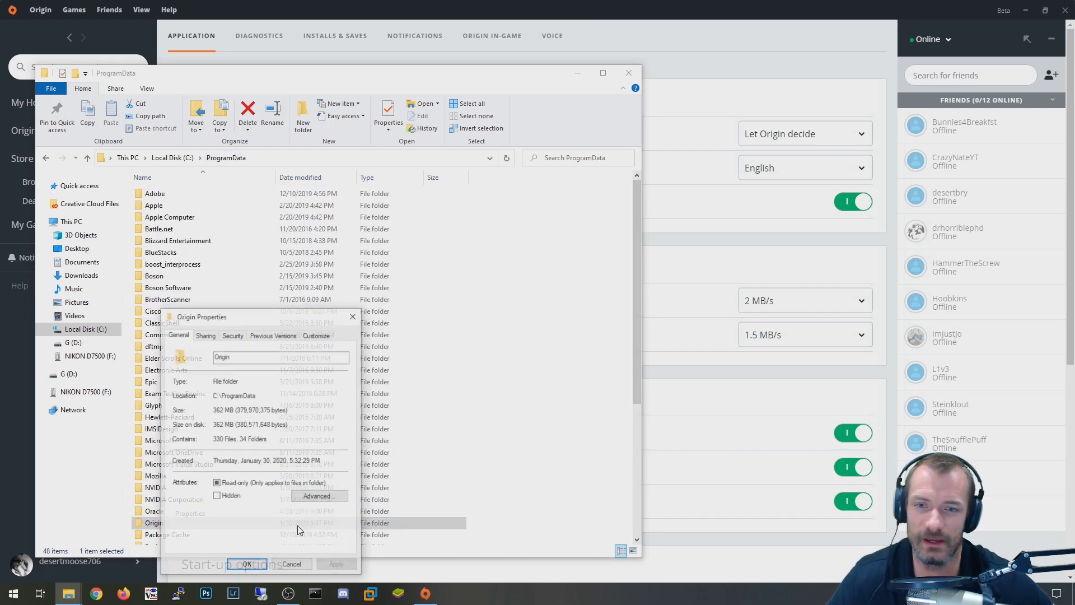
{"action": "left_click", "coordinate": [292, 564]}
{"action": "left_click", "coordinate": [563, 407]}
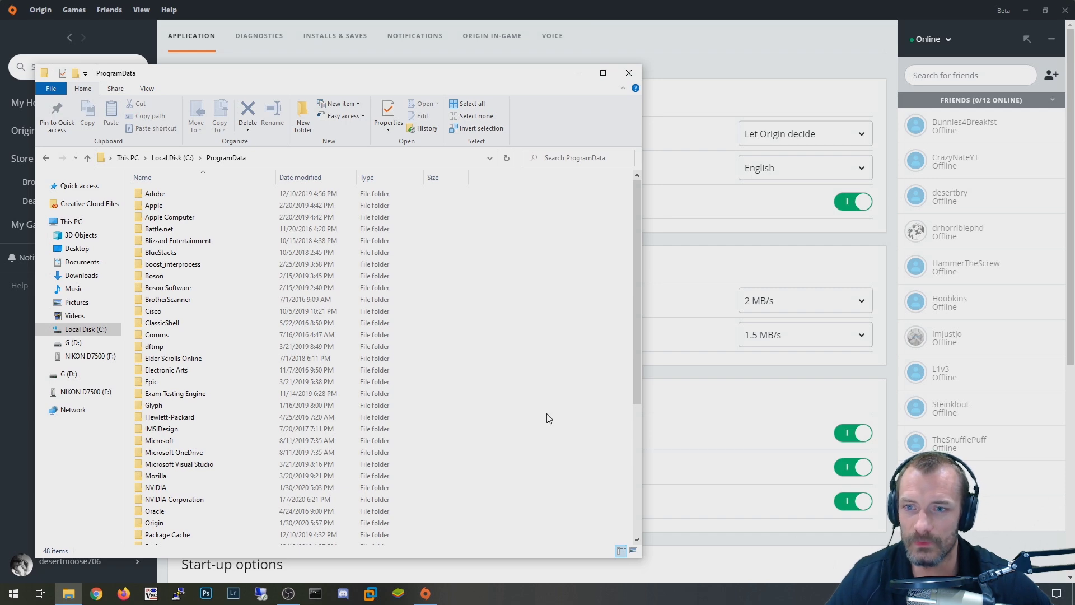
{"action": "scroll", "coordinate": [548, 418], "scroll_direction": "down", "scroll_amount": 4}
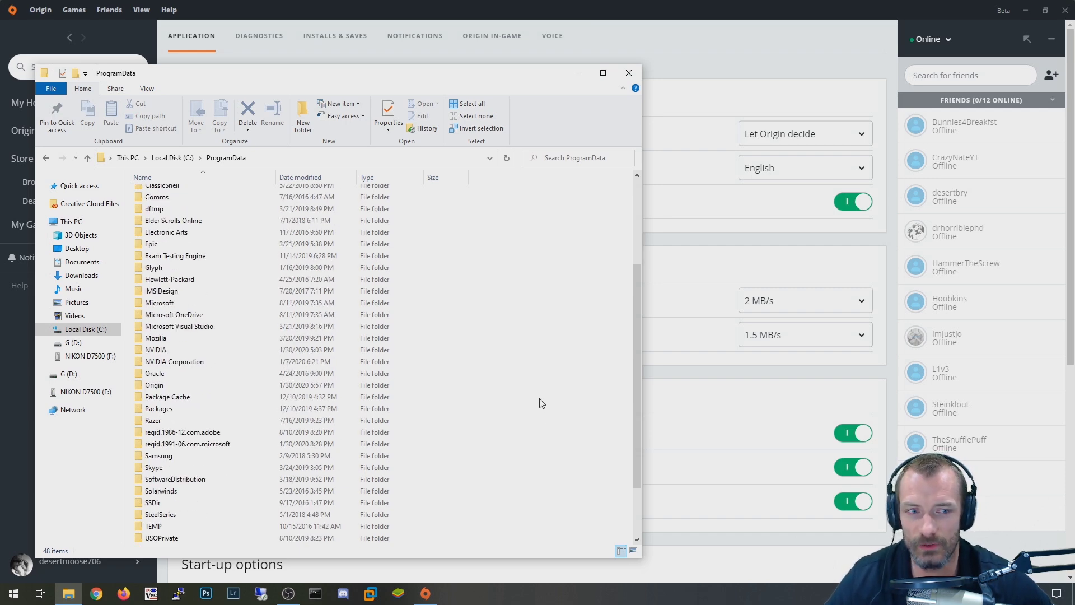
{"action": "left_click", "coordinate": [628, 72]}
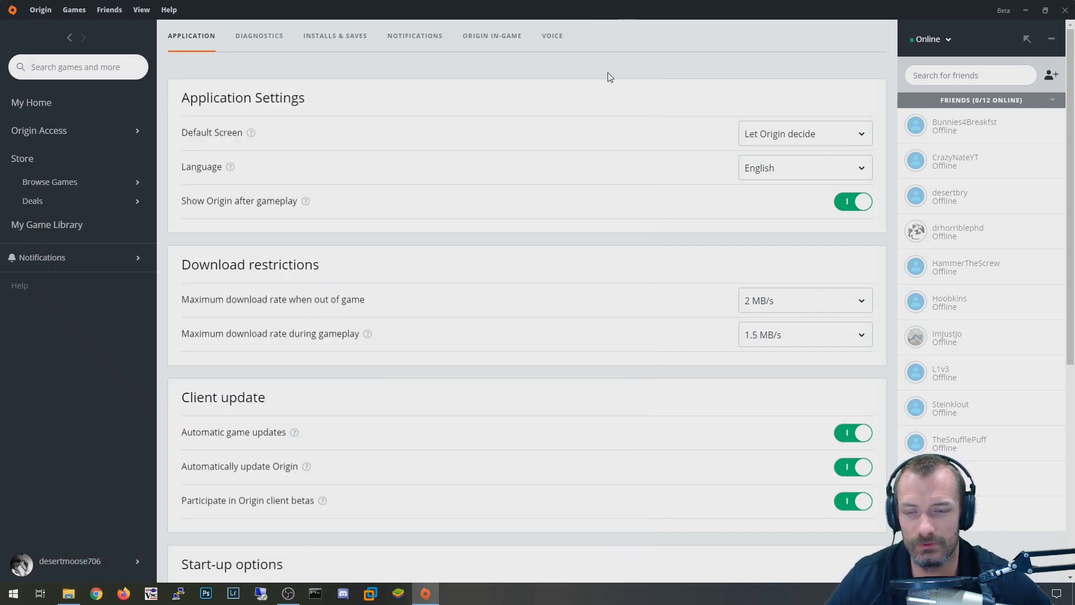